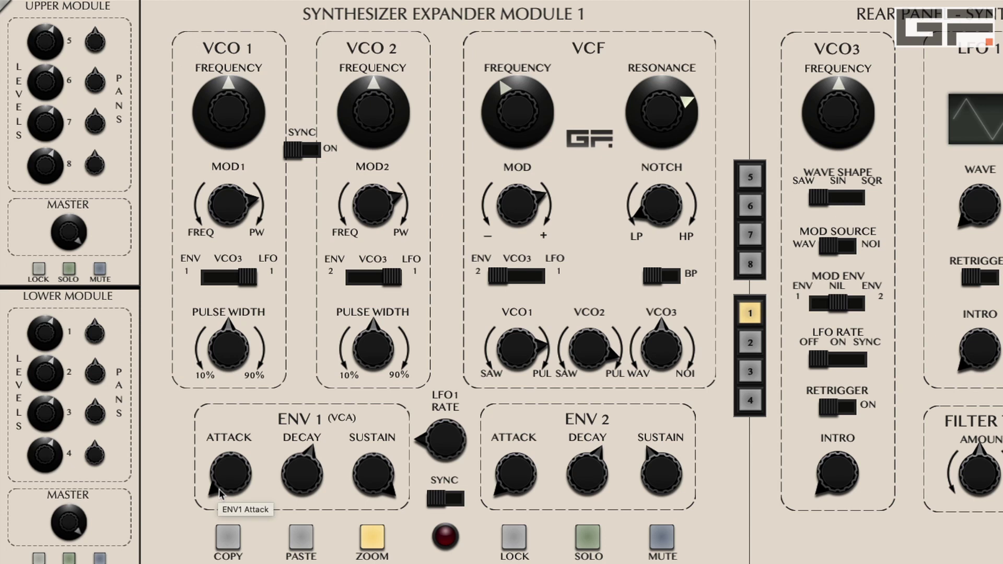
Step: Set ENV 1 attack to its fastest, decay to about 12 o'clock and sustain near full
drag(220, 494, 230, 415)
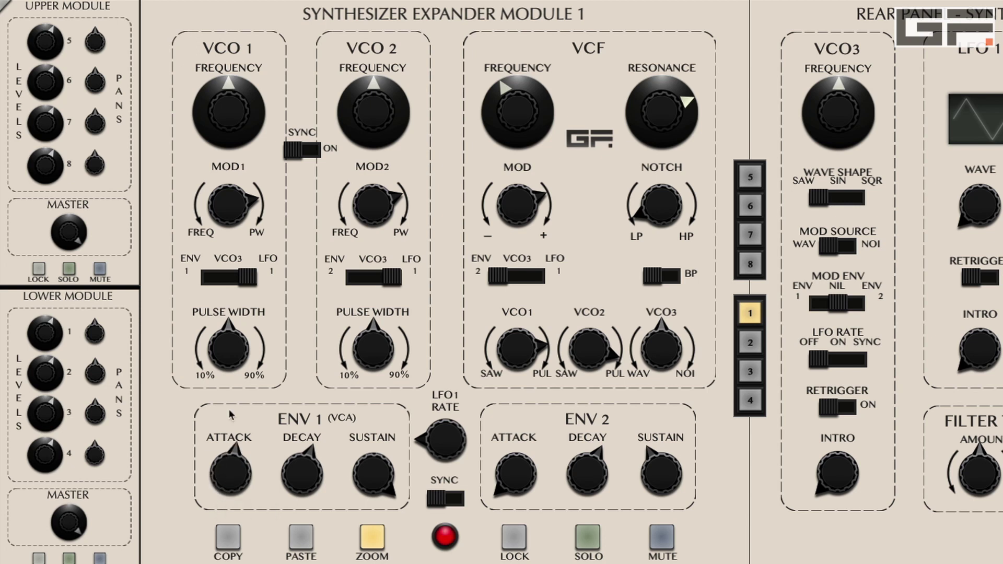
drag(230, 489, 232, 457)
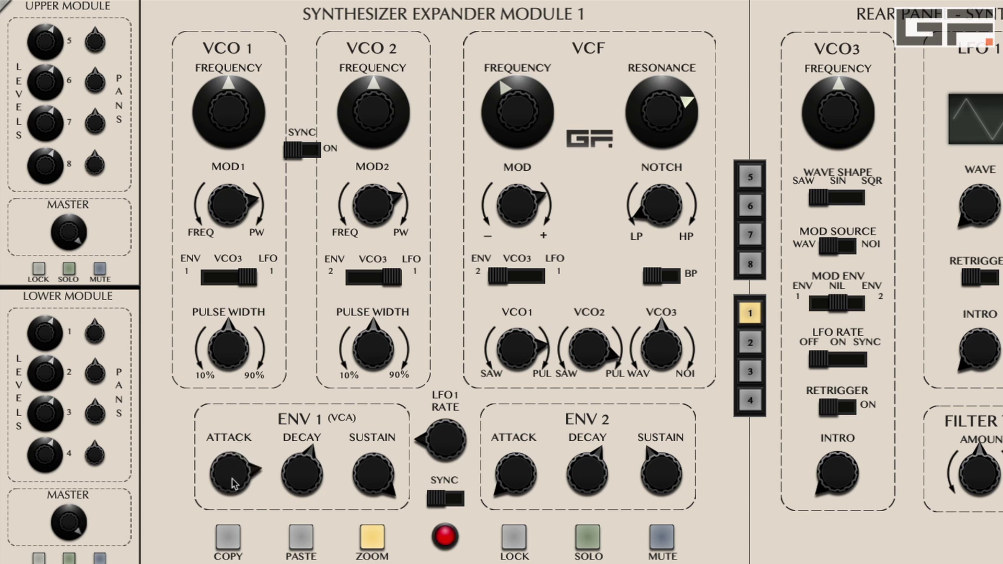
drag(304, 482, 246, 517)
drag(380, 486, 377, 556)
drag(316, 488, 315, 439)
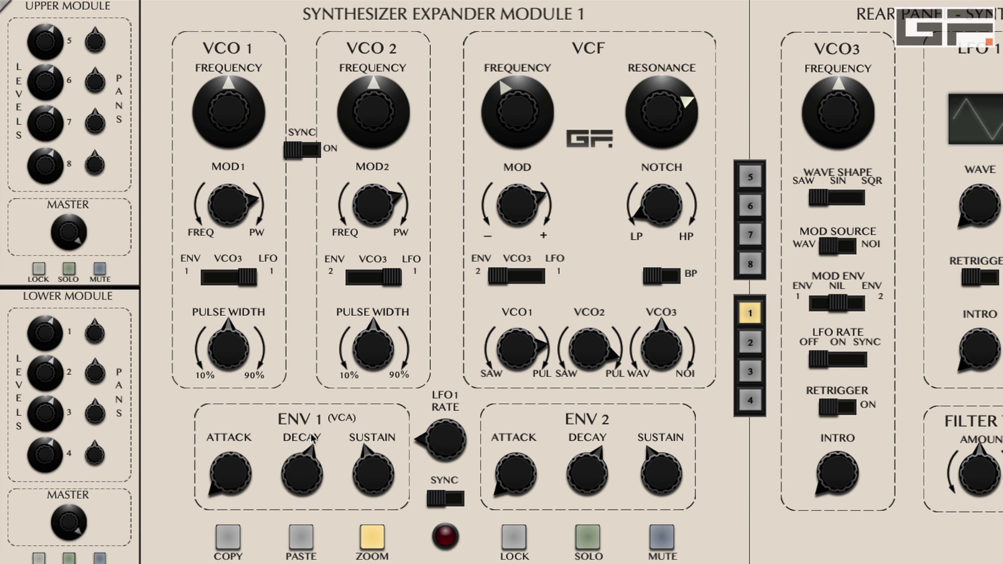
drag(389, 490, 384, 413)
drag(233, 490, 236, 499)
drag(320, 489, 316, 480)
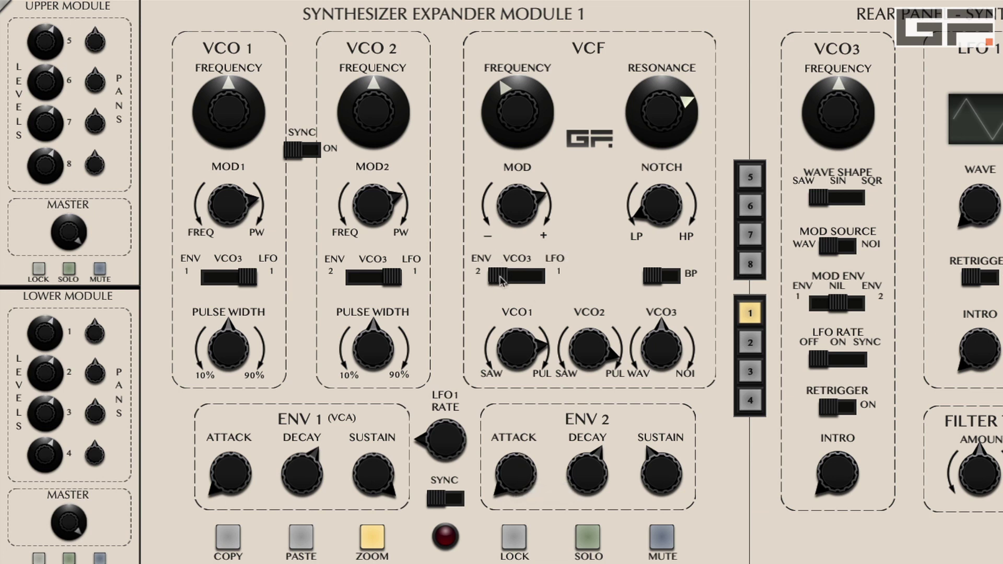
Step: Lengthen the ENV 2 attack, raise VCF MOD, and lower the filter cutoff toward low-pass
drag(517, 476, 521, 412)
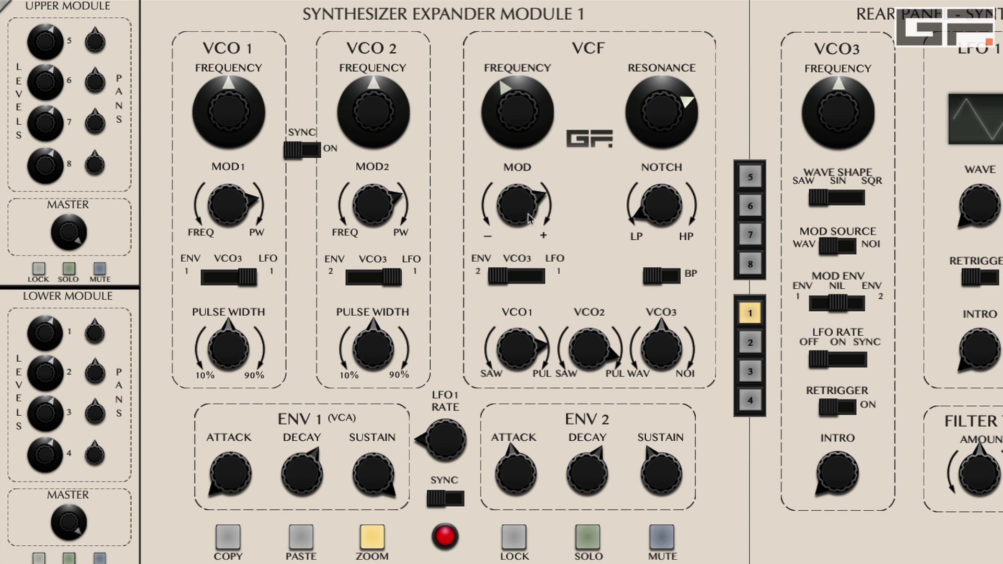
drag(531, 214, 531, 206)
drag(517, 110, 550, 461)
drag(656, 483, 652, 497)
drag(516, 480, 517, 454)
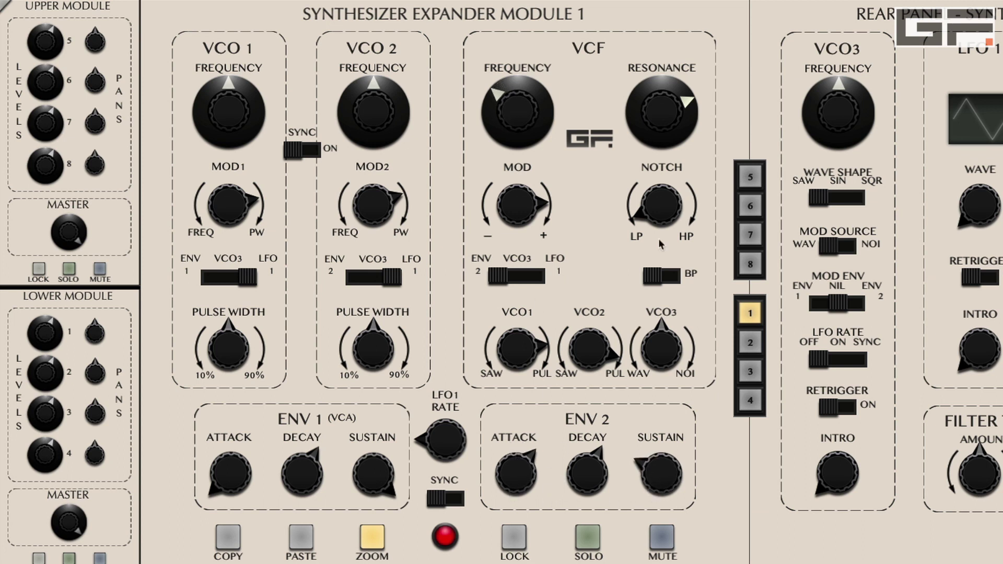
drag(667, 225, 667, 232)
Step: Give ENV 2 a longer decay and mid-level sustain, and shorten ENV 1 decay to 1336 ms
drag(596, 478, 594, 501)
drag(660, 474, 653, 500)
drag(590, 476, 597, 433)
drag(671, 478, 677, 406)
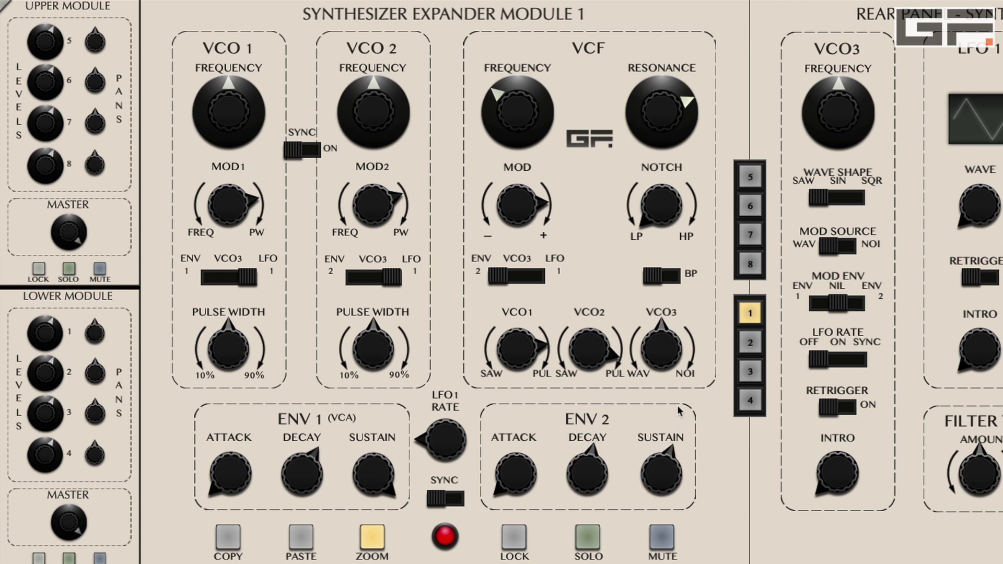
drag(317, 470, 315, 492)
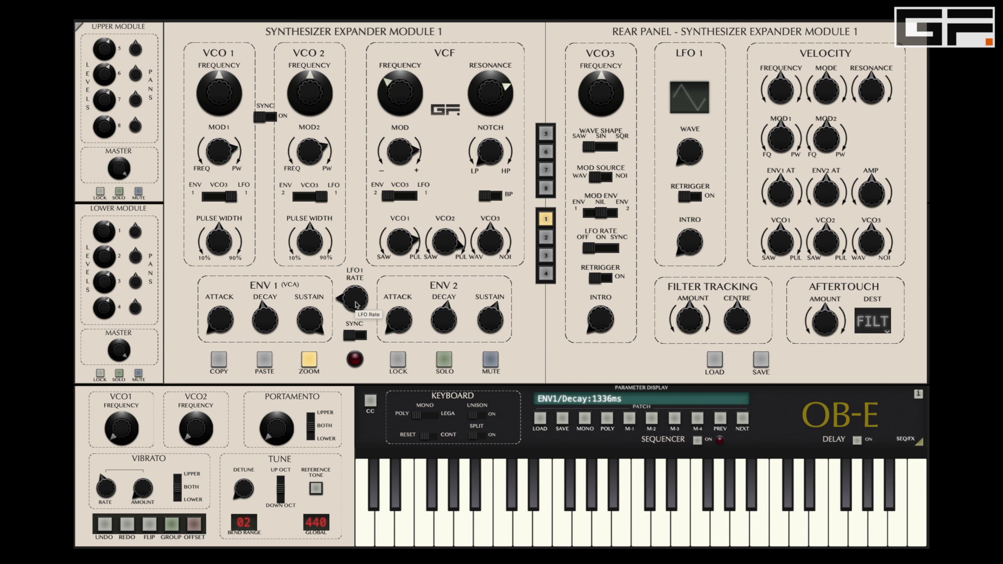
Step: Set the LFO 1 rate, briefly try a tempo-synced division, then switch sync back off
click(357, 305)
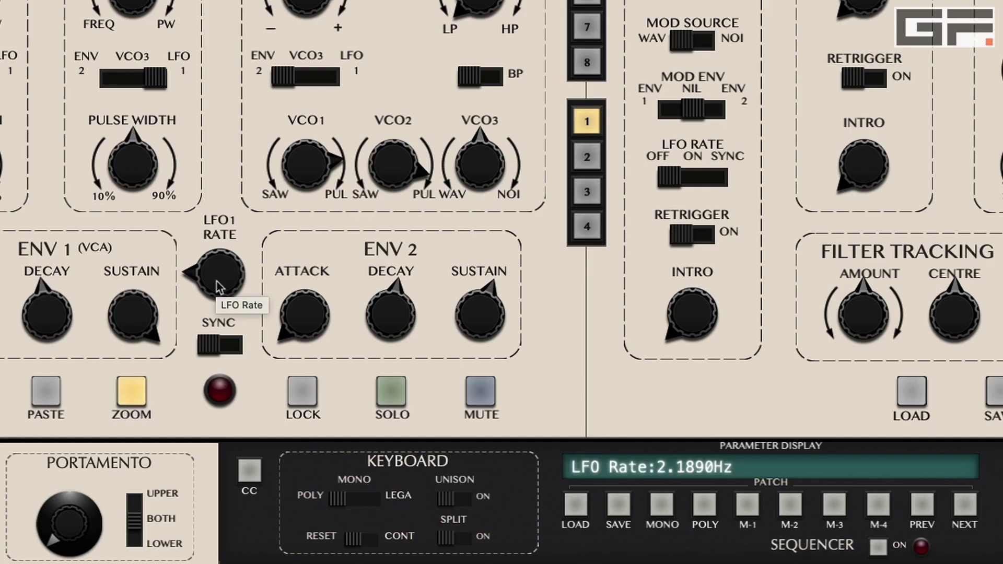
drag(220, 288, 237, 351)
click(238, 350)
drag(219, 268, 228, 341)
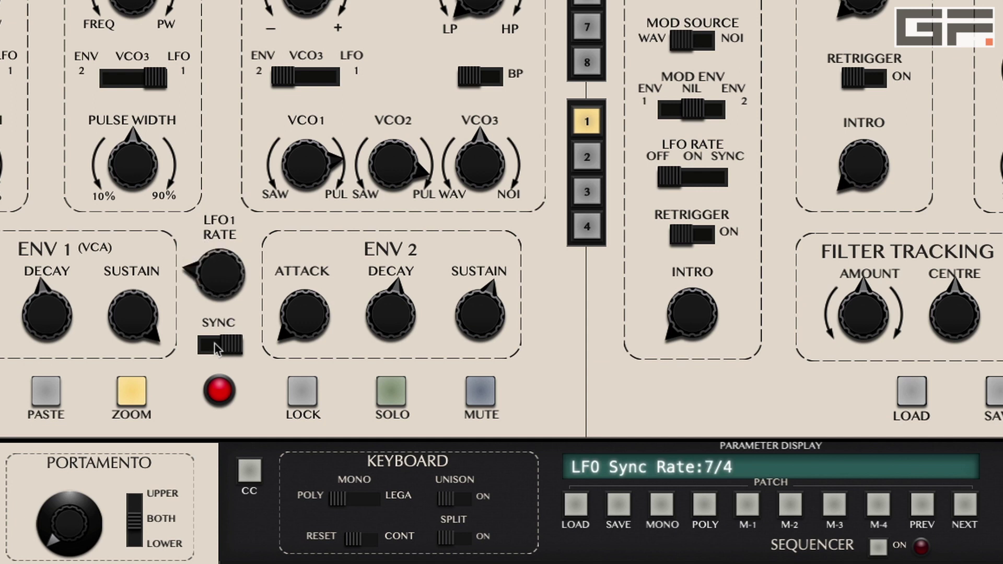
click(215, 344)
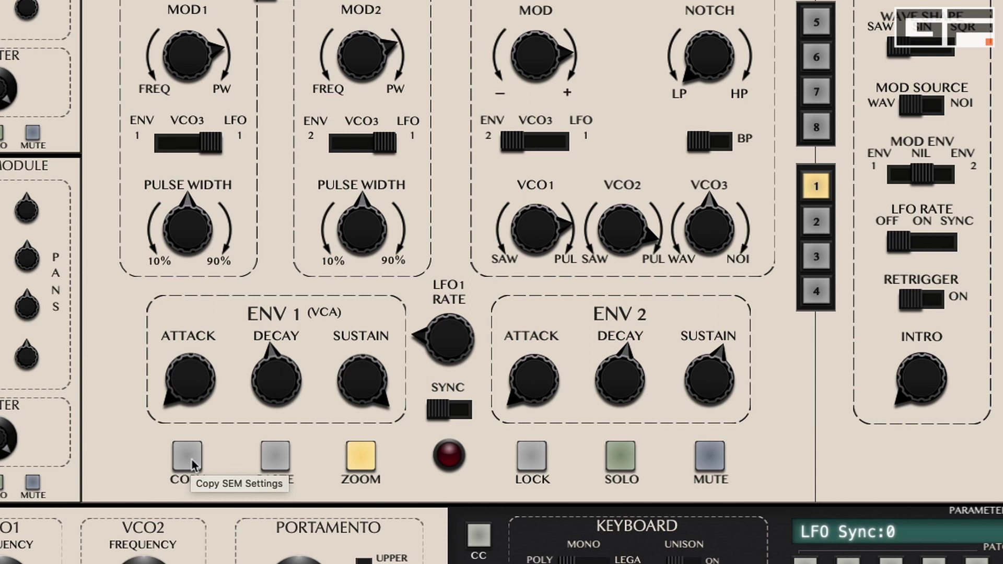
Step: Copy expander module 1's settings and paste them into modules 2 through 5
click(192, 459)
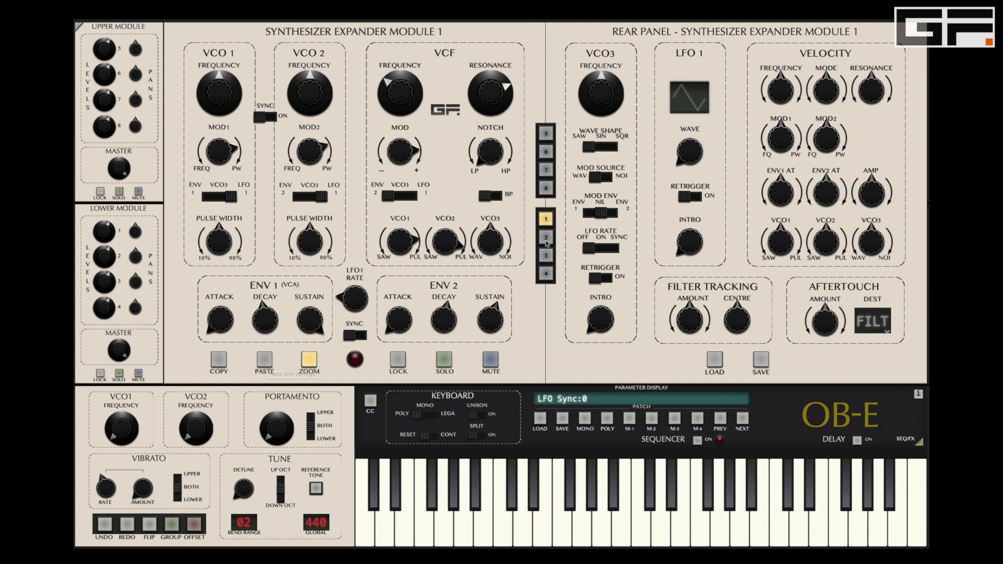
click(816, 221)
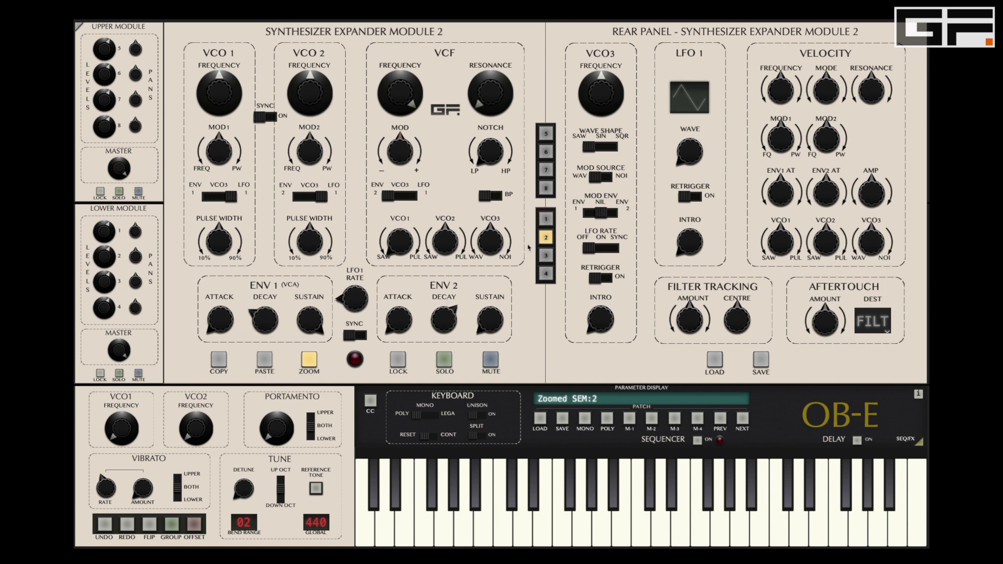
click(271, 364)
click(264, 360)
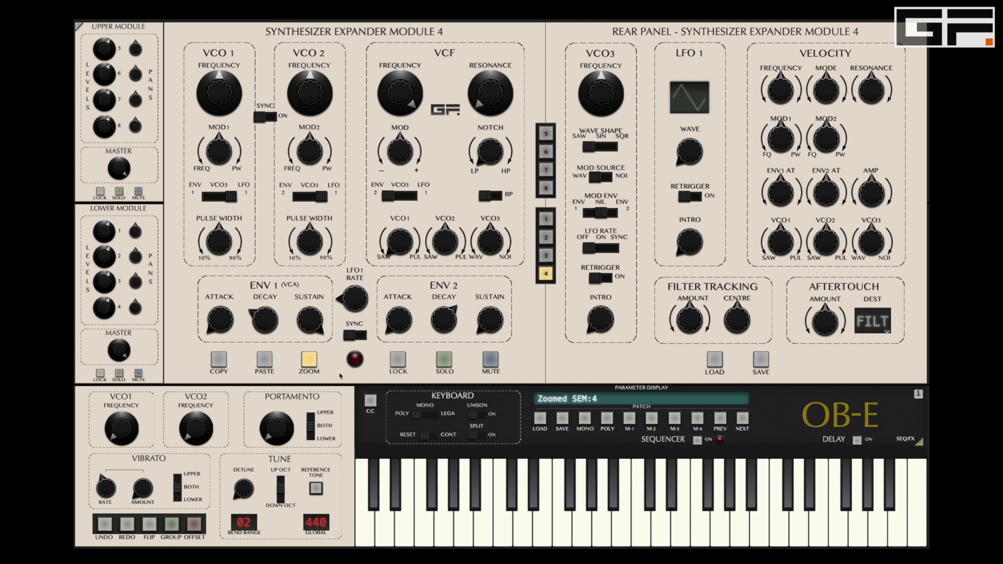
click(265, 360)
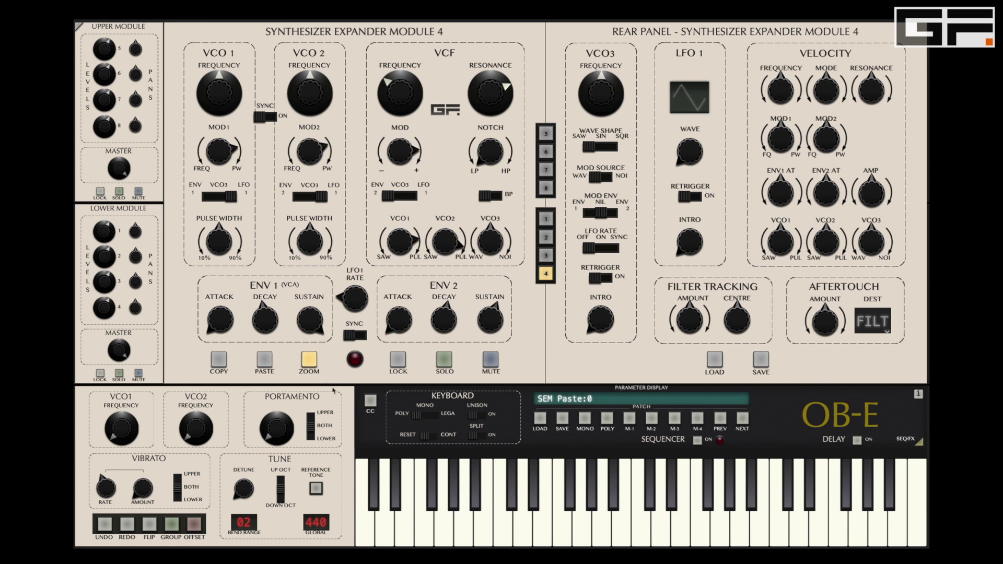
click(545, 134)
click(265, 360)
Step: Paste module 1's settings into modules 6, 7 and 8, then display all eight modules
click(546, 152)
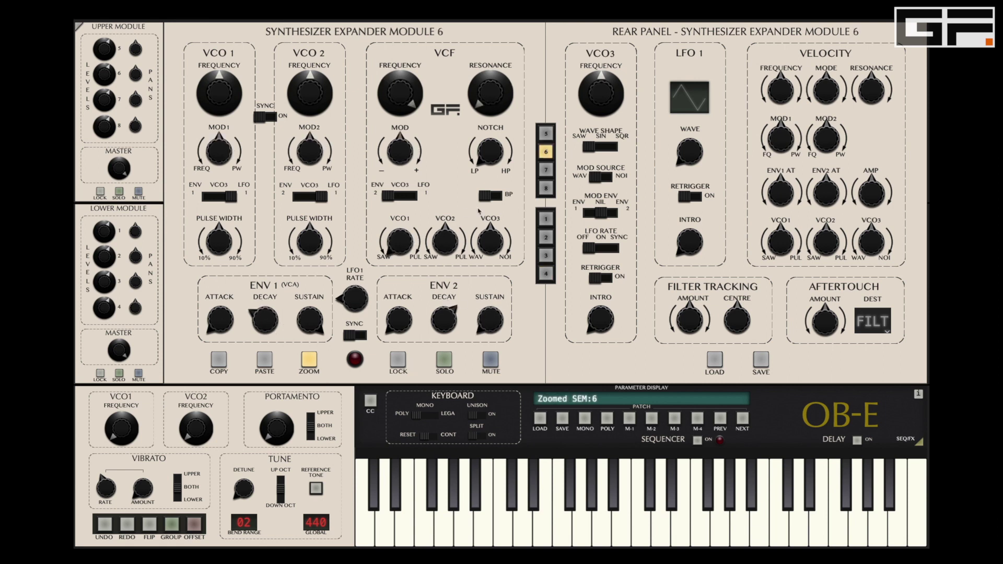
click(265, 360)
click(546, 170)
click(264, 360)
click(546, 188)
click(264, 360)
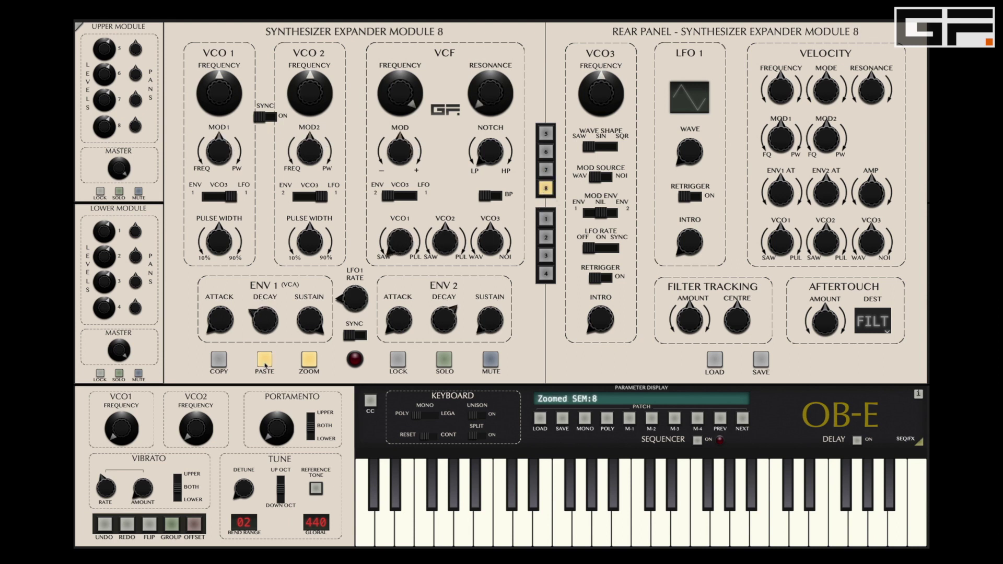
click(312, 365)
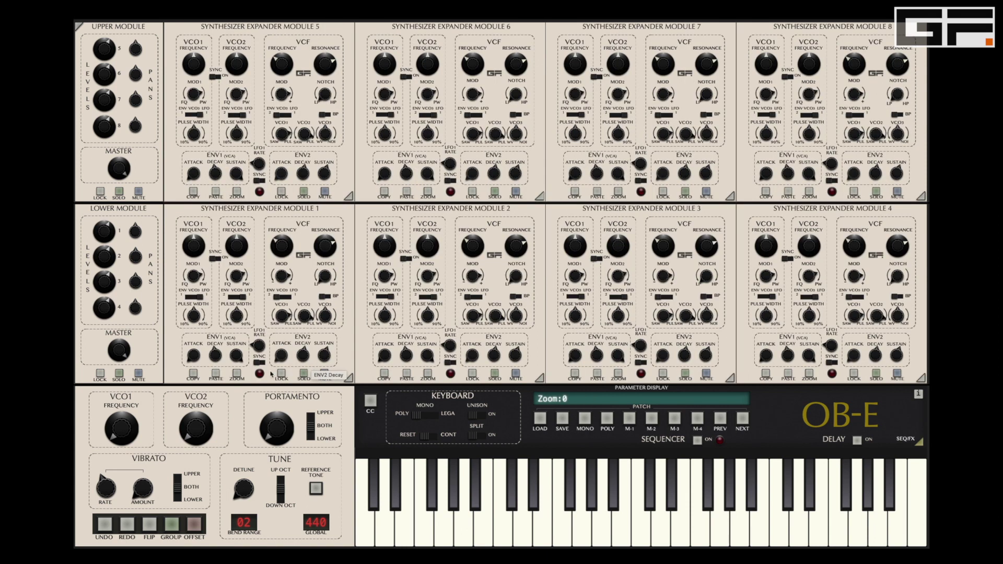
Step: Expand module 1 to full view, toggle its LOCK and SOLO on and off, and mute it
click(238, 375)
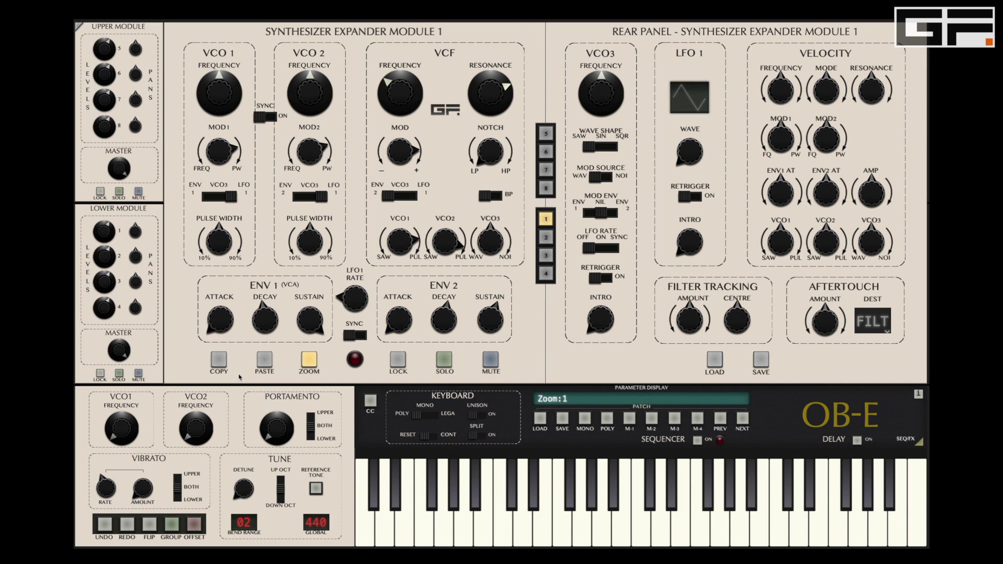
click(398, 360)
click(398, 365)
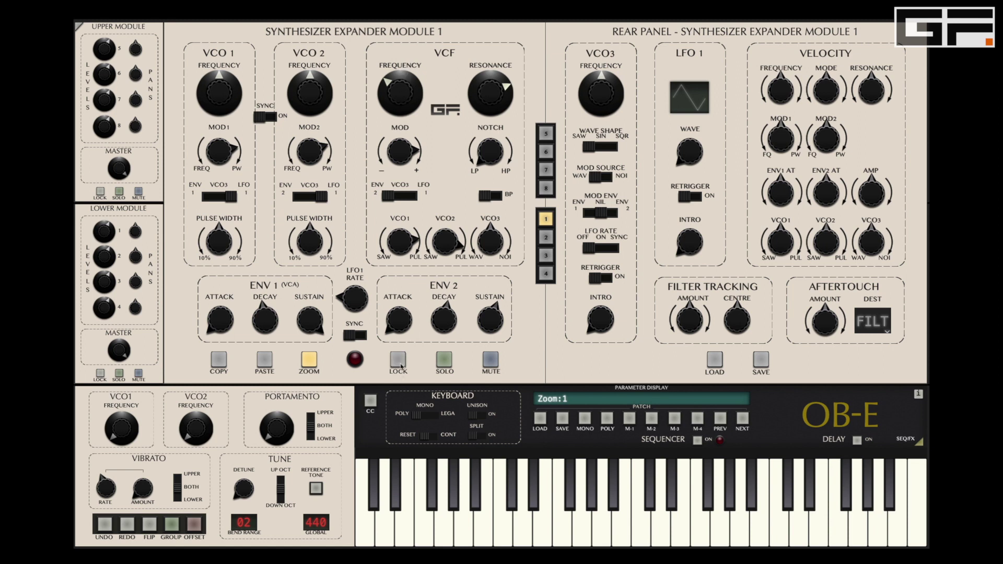
click(443, 362)
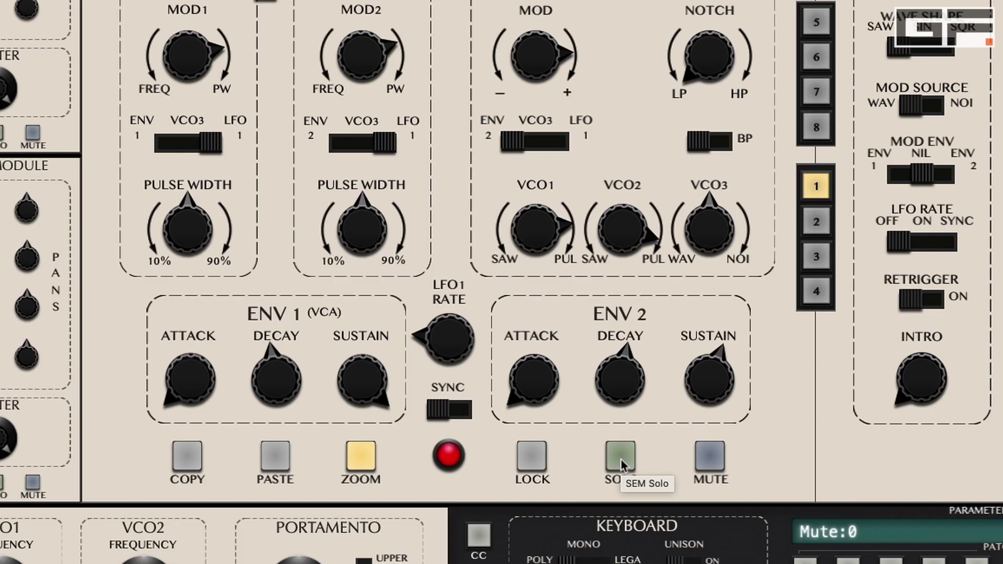
click(620, 459)
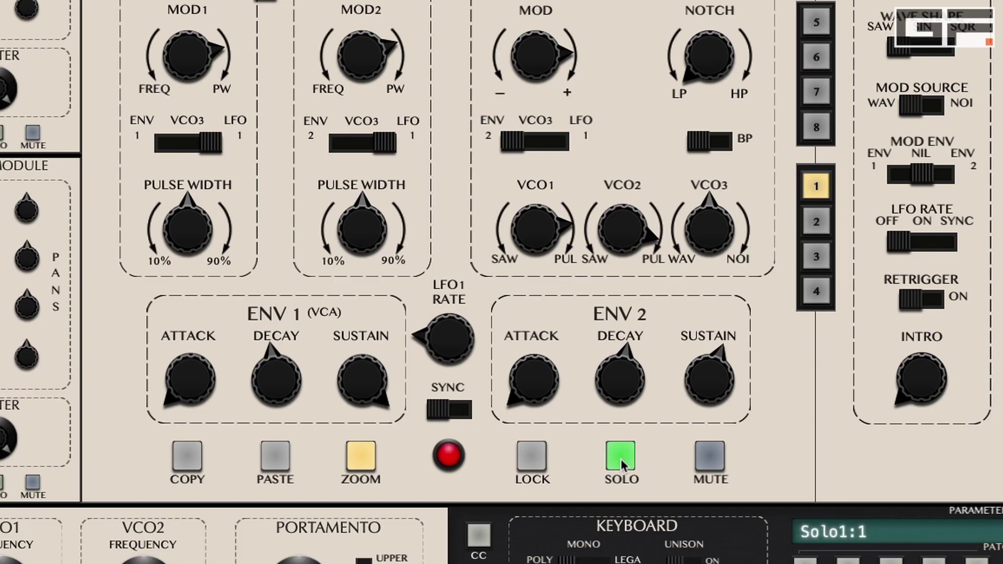
click(620, 459)
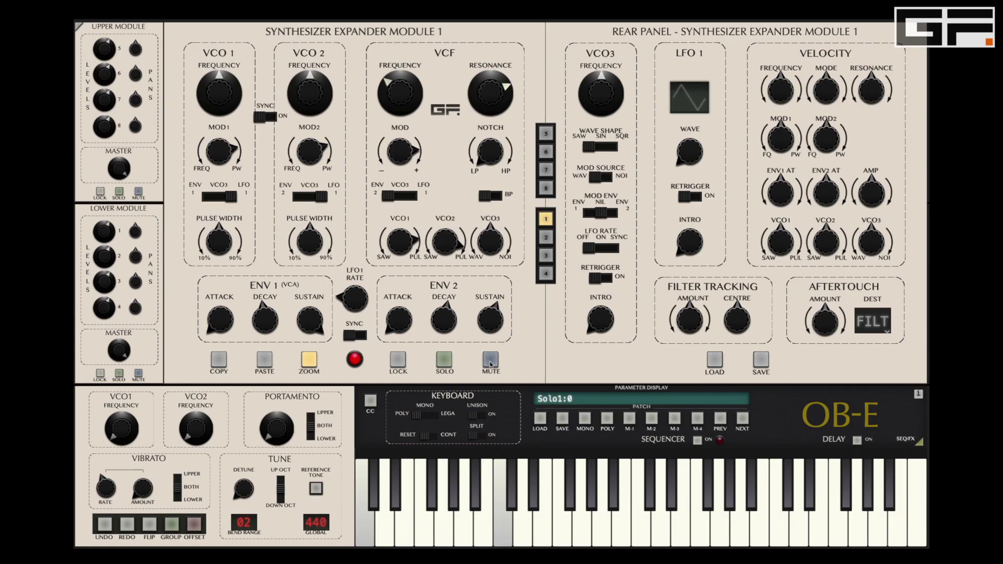
click(490, 360)
Step: Unmute module 1, set Filter Velocity to 0.4164 and lower the cutoff to 207Hz
click(490, 361)
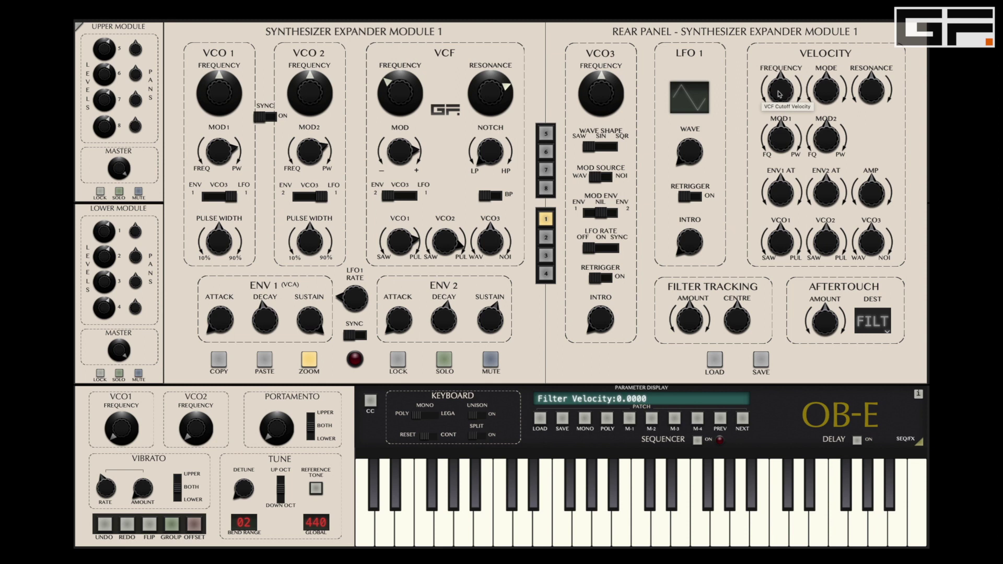
drag(780, 95, 783, 76)
drag(405, 94, 407, 97)
drag(777, 94, 778, 76)
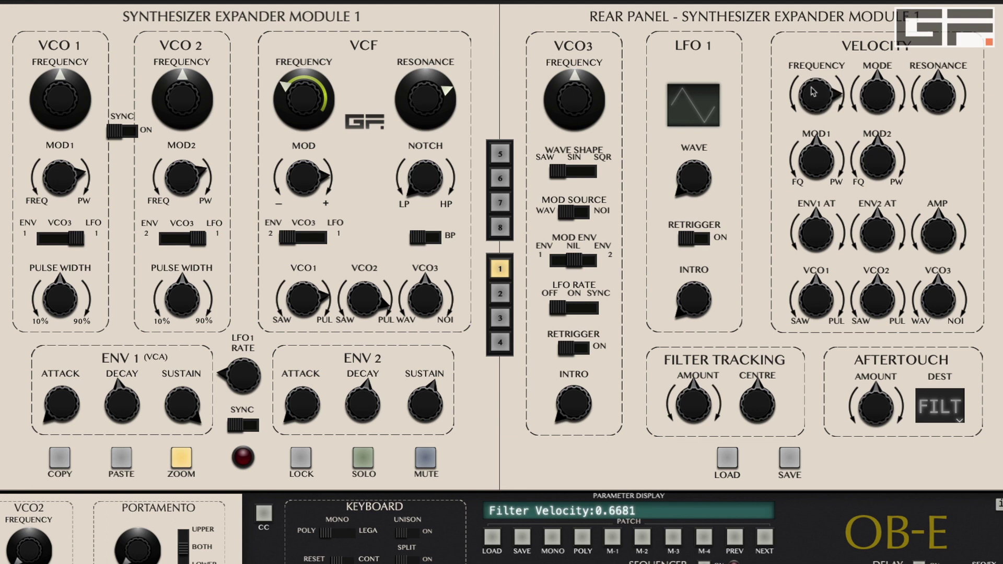
drag(812, 92, 817, 100)
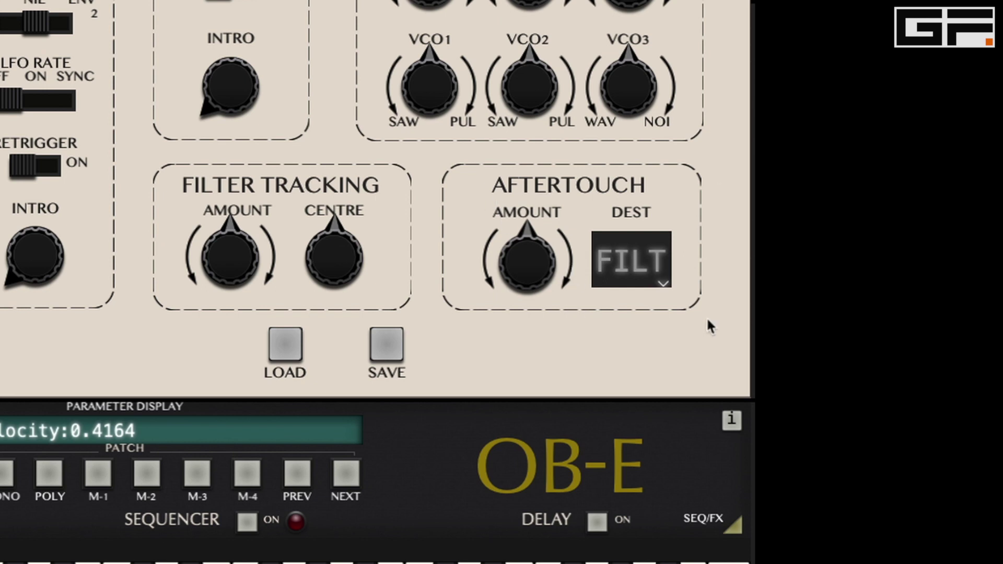
Step: Keep the aftertouch destination on FILT and raise Pressure Amount to 0.5629
click(660, 283)
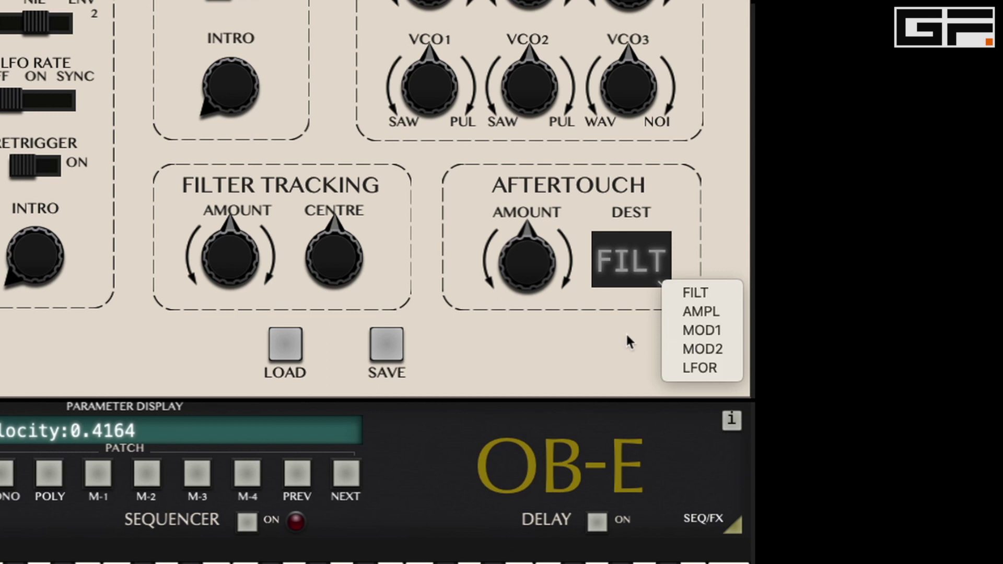
click(679, 297)
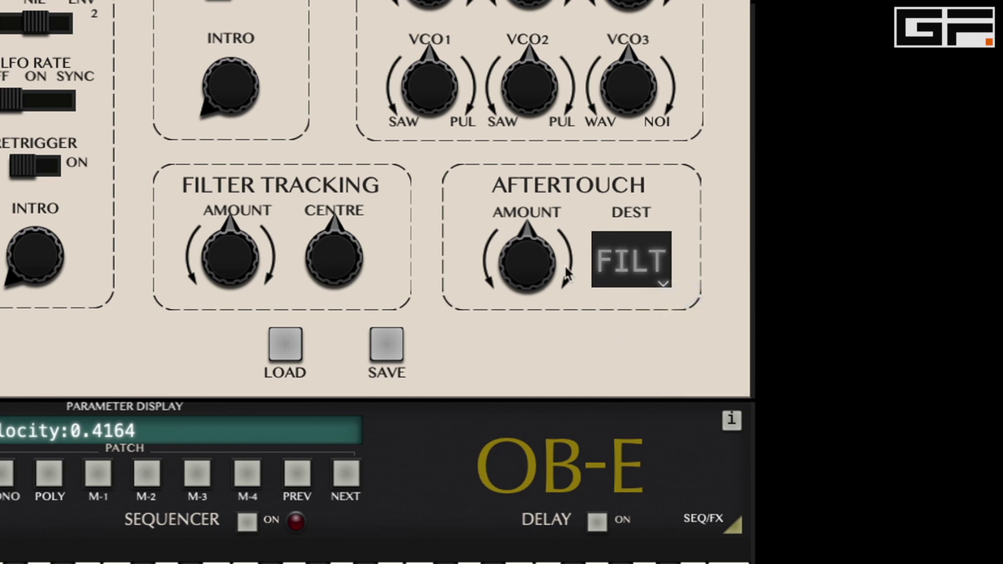
drag(531, 267, 543, 209)
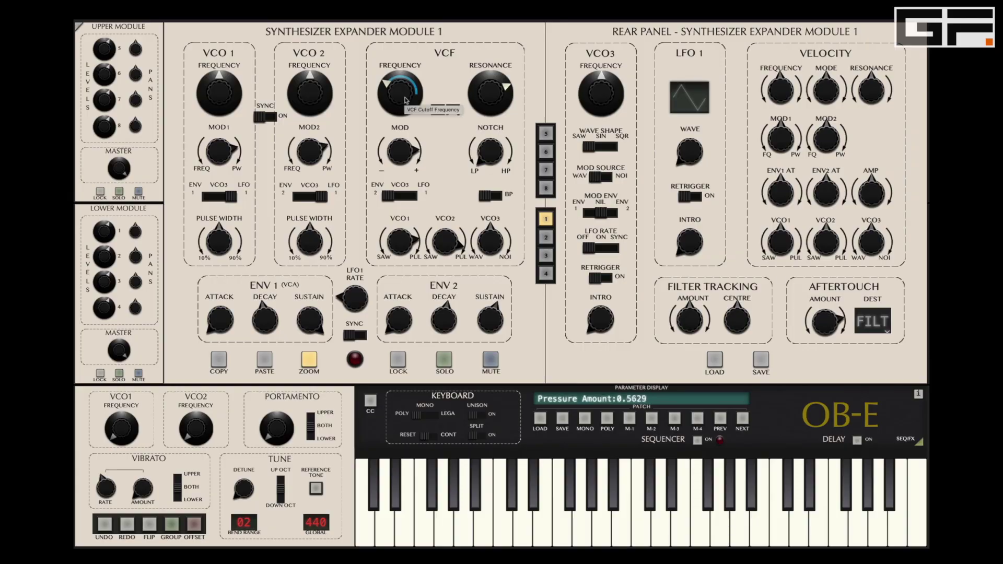
Step: Raise Filter Velocity to about 0.5591 and reset Filter Keyscale tracking to 0.0000
click(785, 93)
drag(784, 92, 785, 69)
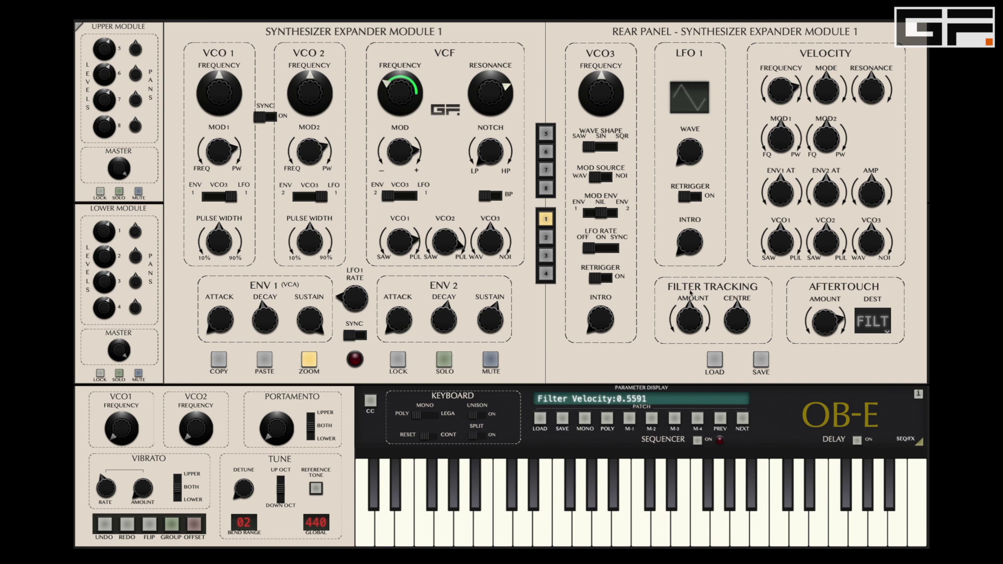
mouse_move(693, 317)
mouse_down()
mouse_move(685, 307)
mouse_move(692, 322)
mouse_move(737, 320)
mouse_move(736, 301)
mouse_move(734, 352)
mouse_move(737, 324)
mouse_move(693, 323)
mouse_up()
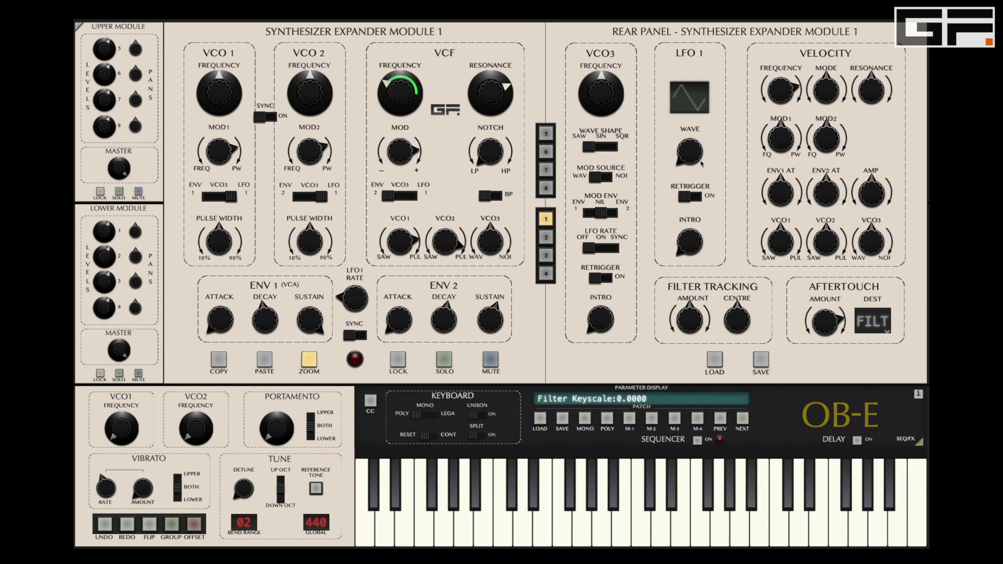